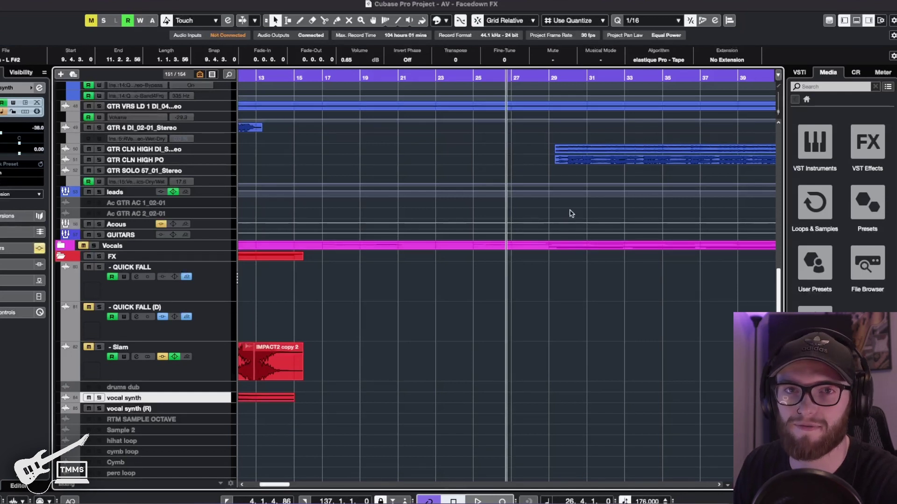
Zoom in on bars 27–32 around the chorus downbeat and play through it.
{"action": "key", "text": "h"}
{"action": "key", "text": "h"}
{"action": "key", "text": "space"}
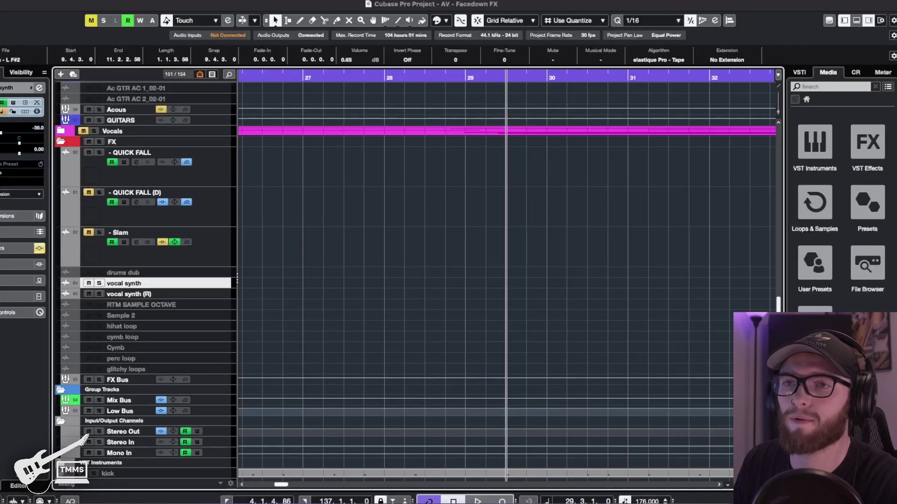
Drop the Basic Boom sample from the sample folder onto the Slam track at bar 29.
{"action": "left_click", "coordinate": [88, 488]}
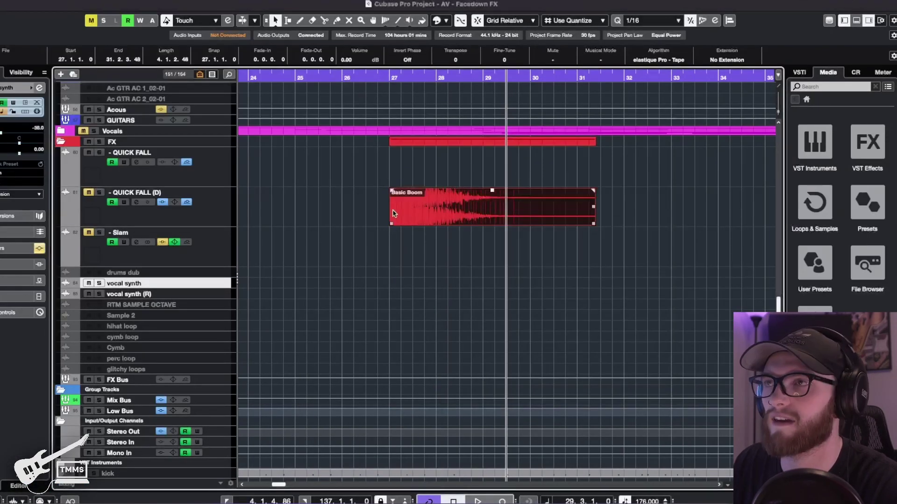
{"action": "left_click_drag", "start_coordinate": [420, 214], "coordinate": [570, 299]}
{"action": "scroll", "coordinate": [563, 226], "scroll_direction": "up", "scroll_amount": 15}
{"action": "scroll", "coordinate": [563, 225], "scroll_direction": "down", "scroll_amount": 2}
{"action": "scroll", "coordinate": [562, 226], "scroll_direction": "down", "scroll_amount": 15}
Trim the Basic Boom event to end near bar 32 and lower its volume.
{"action": "left_click", "coordinate": [661, 291]}
{"action": "left_click_drag", "start_coordinate": [713, 286], "coordinate": [644, 301]}
{"action": "left_click_drag", "start_coordinate": [647, 261], "coordinate": [626, 260]}
{"action": "left_click", "coordinate": [581, 236]}
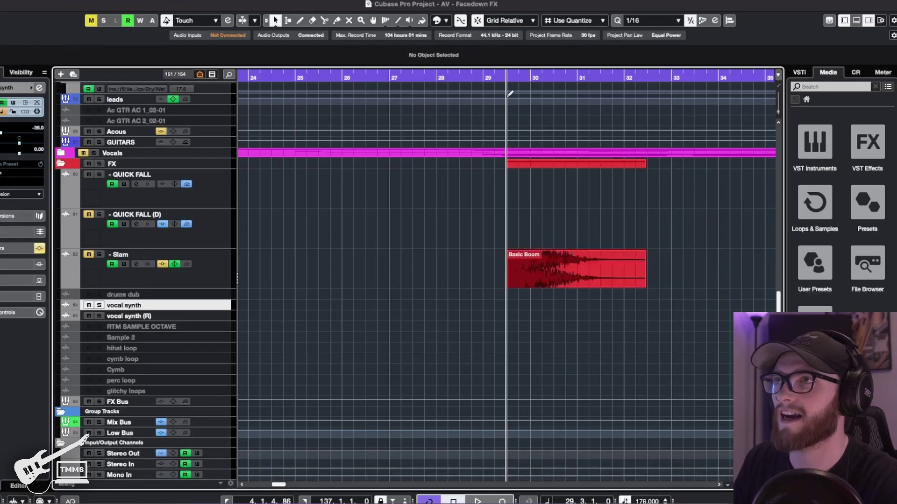
{"action": "left_click", "coordinate": [475, 79]}
{"action": "left_click_drag", "start_coordinate": [576, 254], "coordinate": [568, 273]}
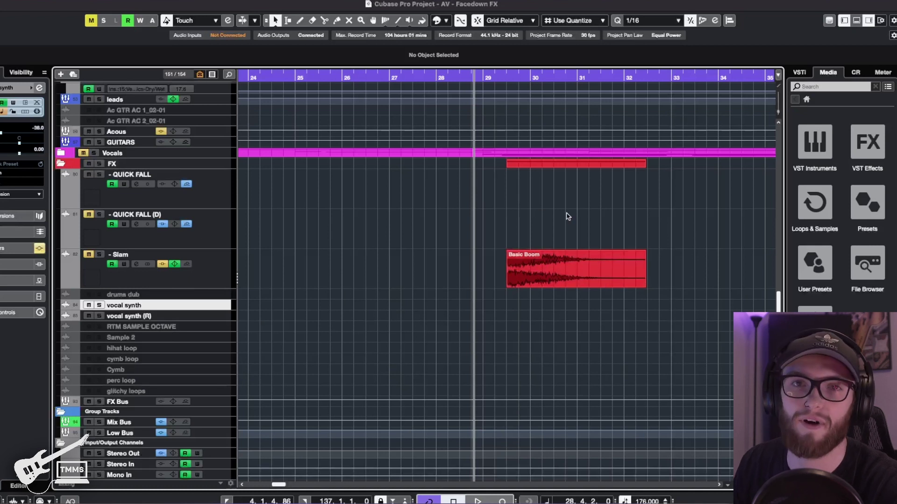
Play the chorus impact, then paste a Basic Boom copy at the playhead near bar 26.
{"action": "key", "text": "space"}
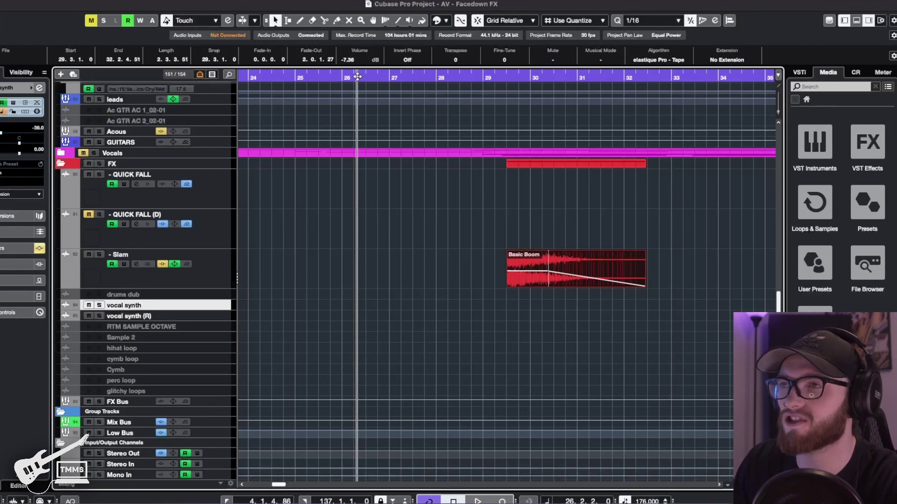
{"action": "key", "text": "ctrl+v"}
Move the Basic Boom copy onto the Slam track before the original and bring up its edit menu.
{"action": "left_click_drag", "start_coordinate": [387, 304], "coordinate": [392, 275]}
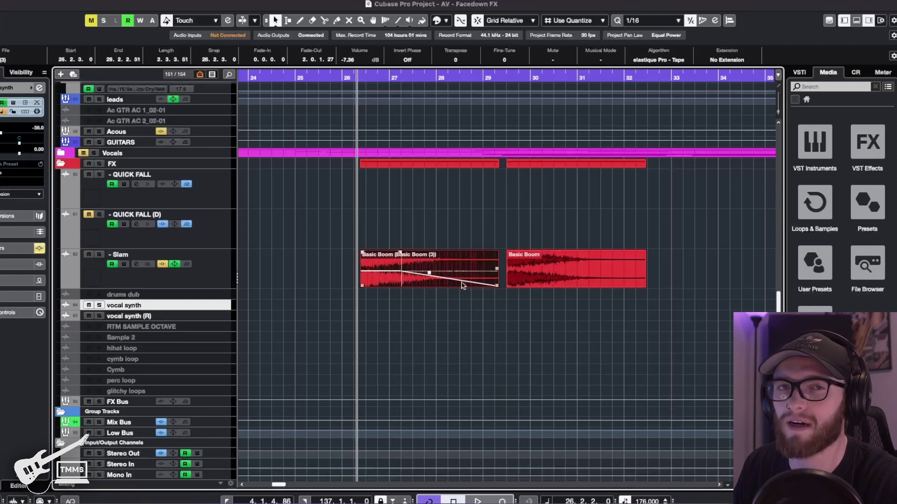
{"action": "left_click", "coordinate": [547, 271]}
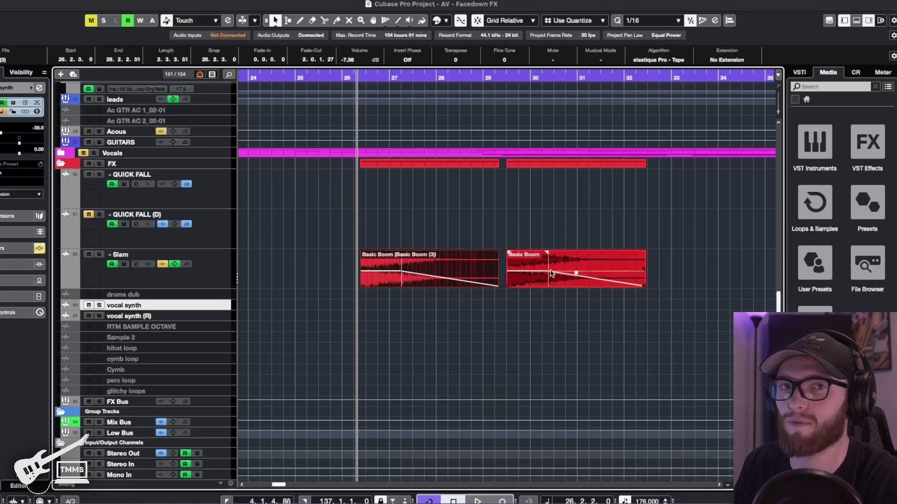
{"action": "left_click", "coordinate": [491, 265]}
{"action": "right_click", "coordinate": [447, 263]}
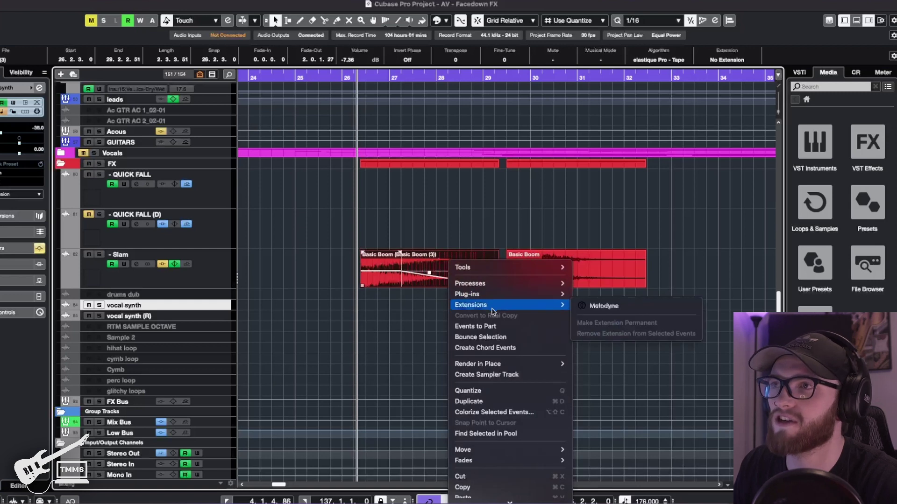
Reverse the copy and shift it later so its swell runs into the original impact.
{"action": "mouse_move", "coordinate": [514, 286]}
{"action": "key", "text": "Escape"}
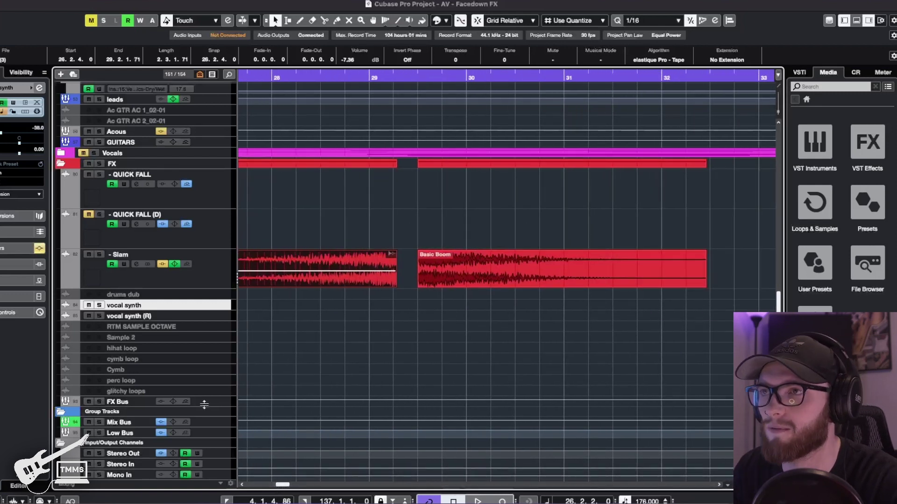
{"action": "left_click_drag", "start_coordinate": [316, 282], "coordinate": [356, 286]}
{"action": "key", "text": "g"}
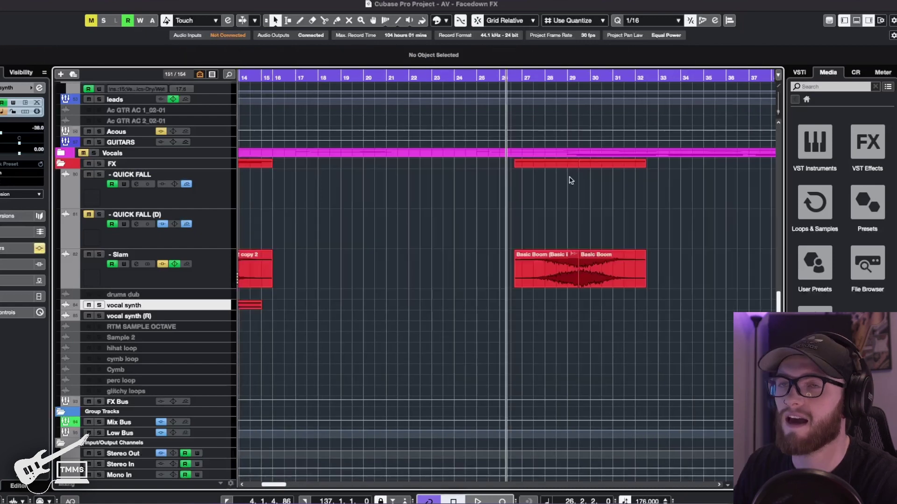
{"action": "key", "text": "space"}
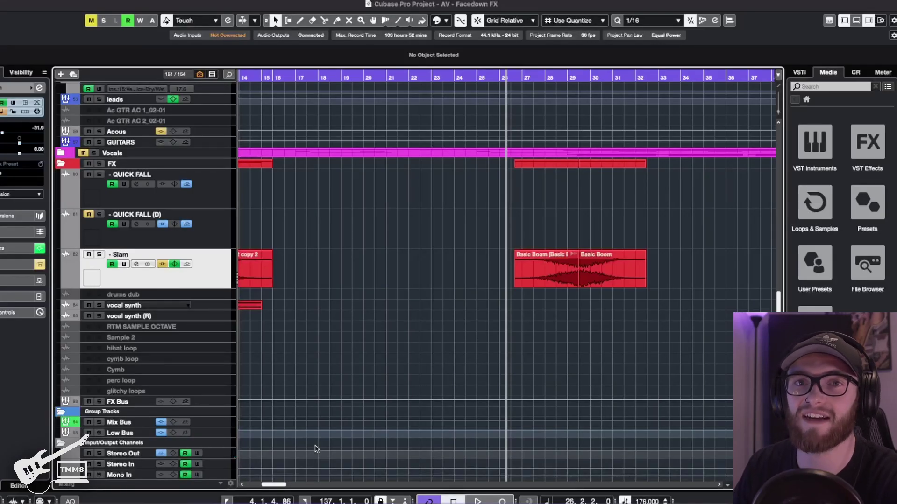
In Finder, go up to Sub Drops and open 03. Long Drops to find 20. Subdrops - L F#2.wav.
{"action": "key", "text": "super+Tab"}
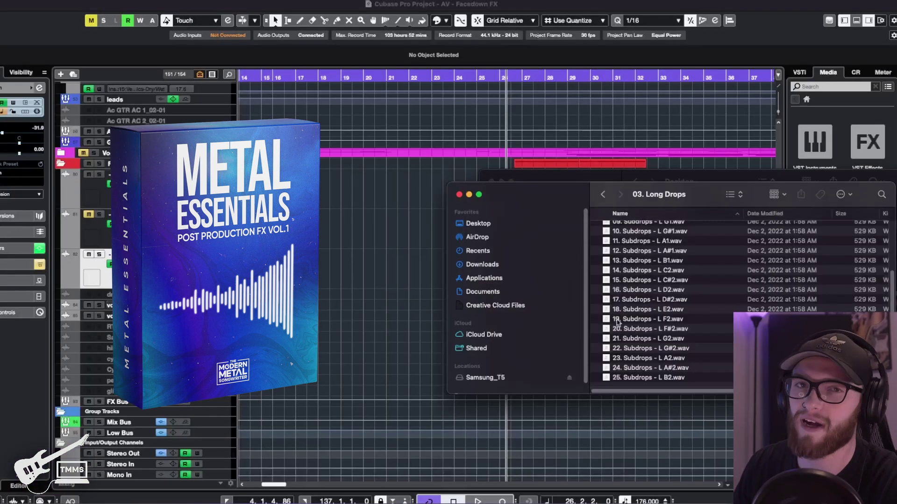
{"action": "scroll", "coordinate": [616, 323], "scroll_direction": "up", "scroll_amount": 5}
{"action": "left_click", "coordinate": [604, 196]}
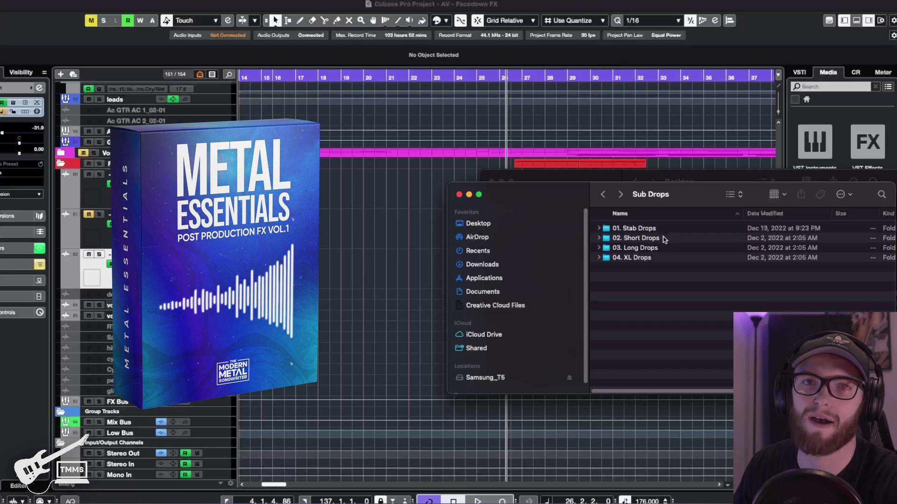
{"action": "double_click", "coordinate": [651, 249]}
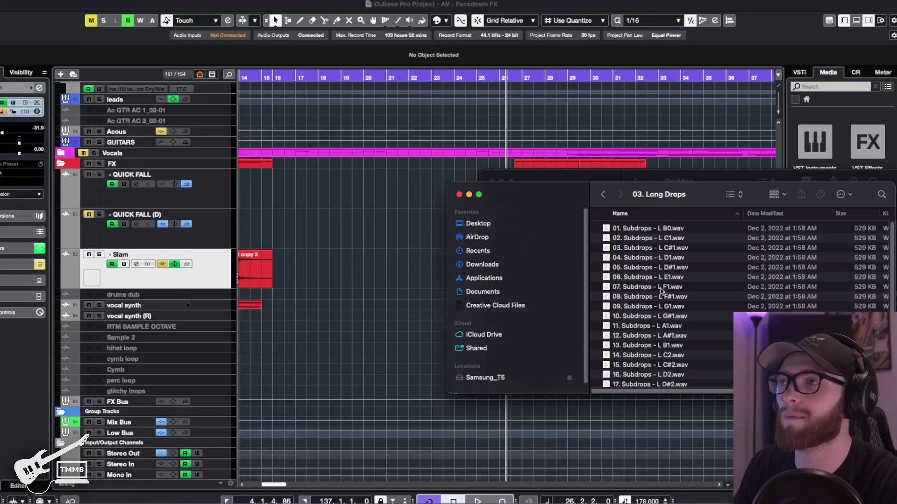
{"action": "scroll", "coordinate": [668, 349], "scroll_direction": "down", "scroll_amount": 4}
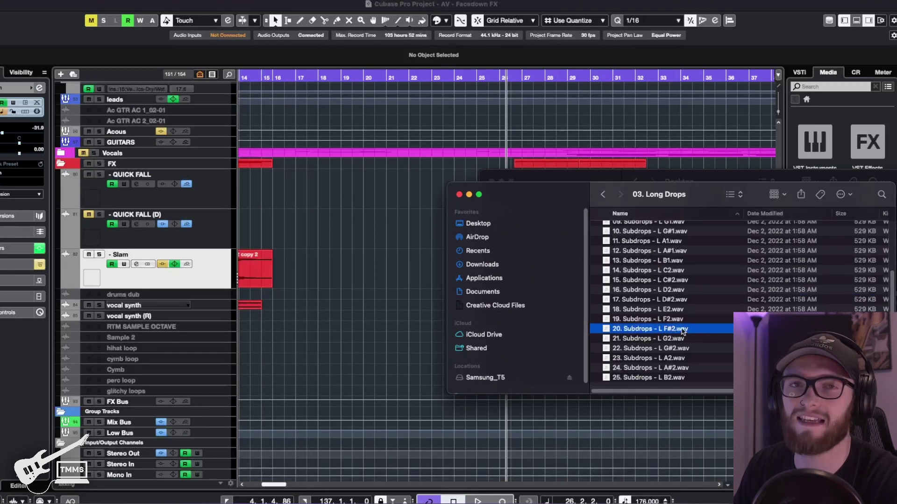
Place 20. Subdrops - L F#2 on the QUICK FALL (D) track at bar 29, then zoom out.
{"action": "left_click_drag", "start_coordinate": [683, 331], "coordinate": [598, 231]}
{"action": "left_click_drag", "start_coordinate": [579, 81], "coordinate": [556, 221]}
{"action": "key", "text": "g"}
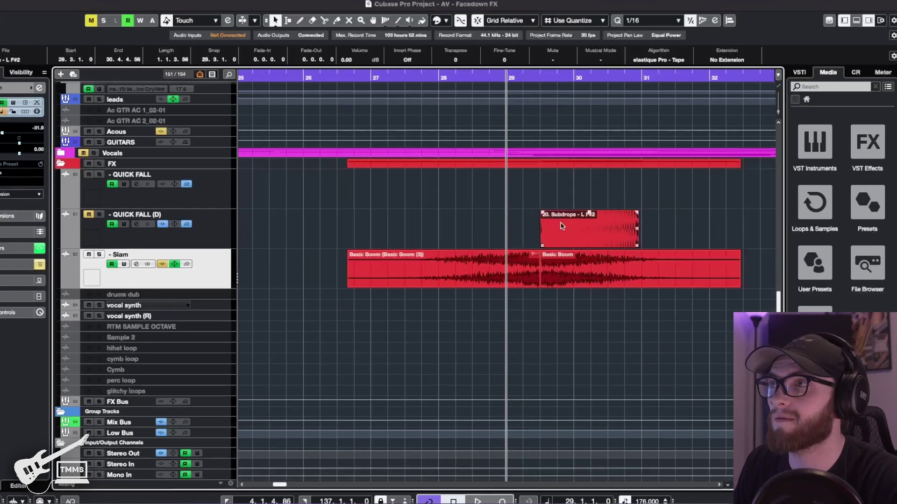
{"action": "key", "text": "g"}
{"action": "key", "text": "g"}
{"action": "key", "text": "g"}
{"action": "key", "text": "g"}
{"action": "key", "text": "g"}
{"action": "key", "text": "g"}
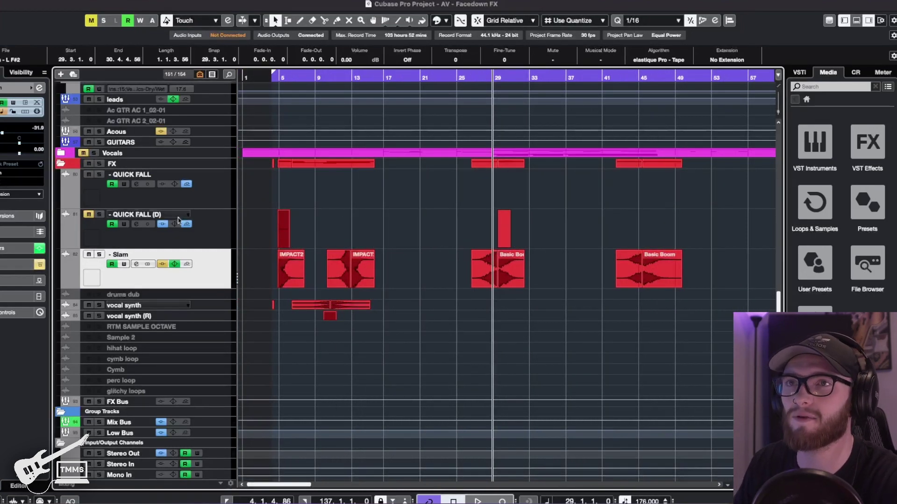
Check the DaTube insert in QUICK FALL (D) channel settings and solo the track.
{"action": "left_click", "coordinate": [136, 224]}
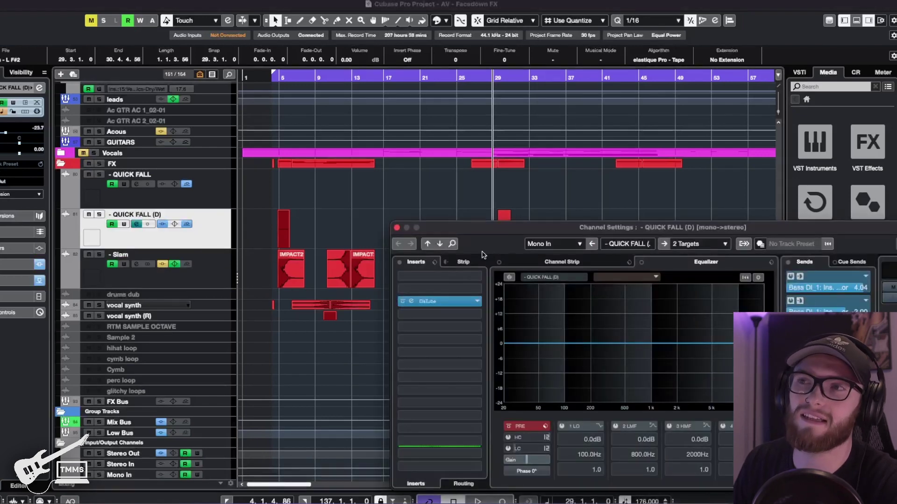
{"action": "left_click", "coordinate": [418, 302]}
{"action": "left_click", "coordinate": [418, 303]}
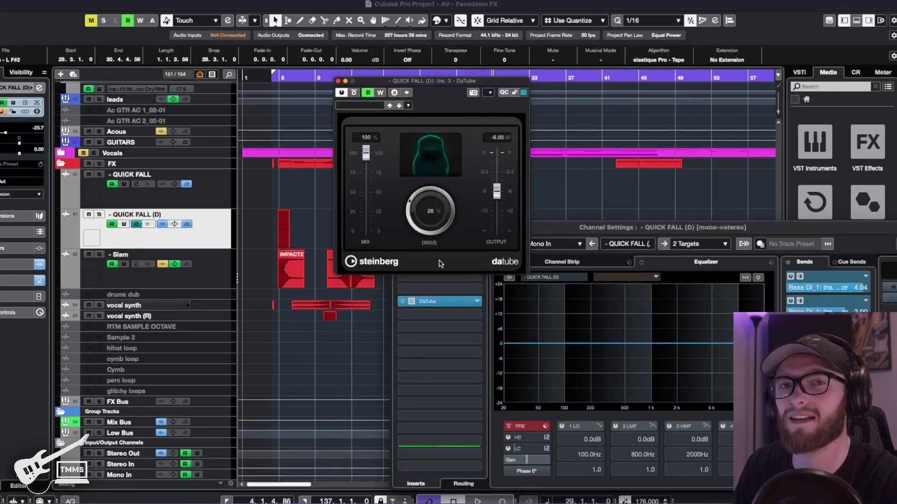
{"action": "left_click", "coordinate": [338, 81]}
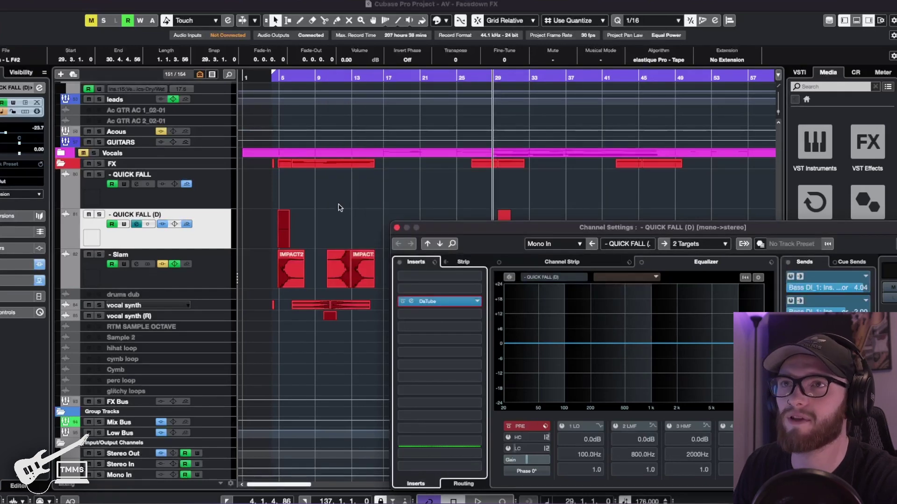
{"action": "left_click", "coordinate": [99, 215]}
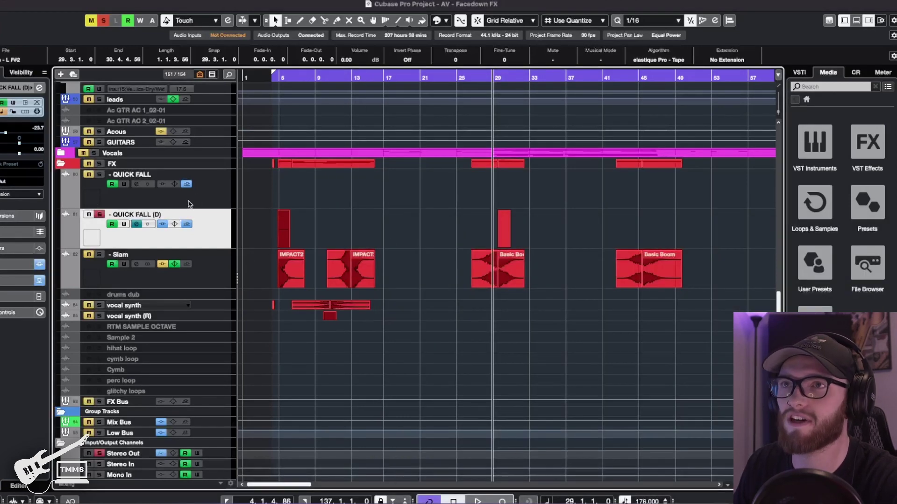
{"action": "left_click", "coordinate": [137, 224]}
{"action": "left_click", "coordinate": [403, 301]}
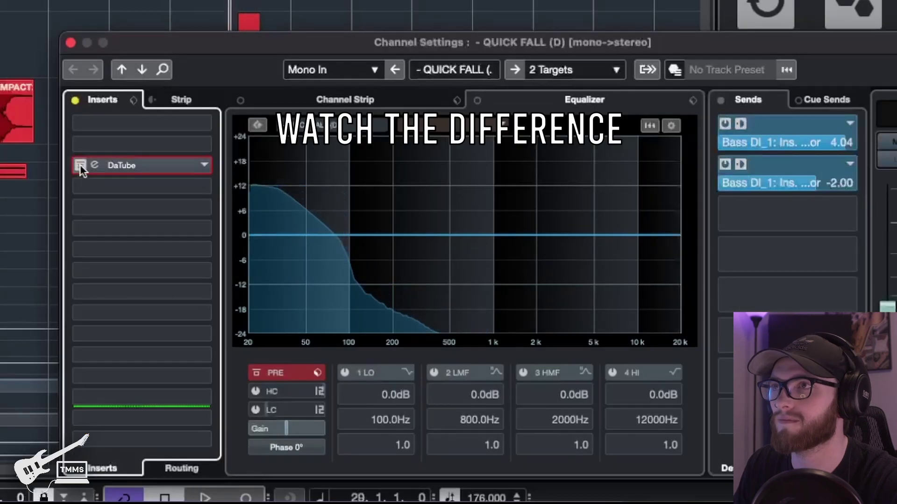
{"action": "left_click", "coordinate": [79, 165]}
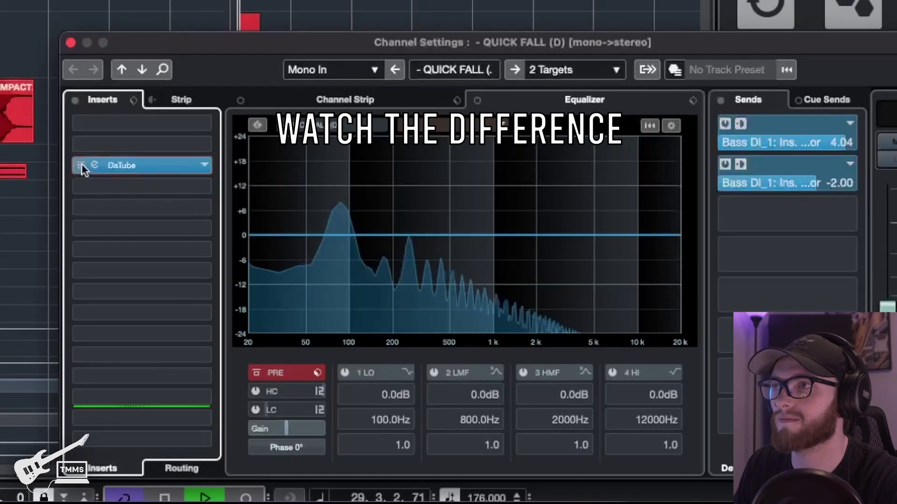